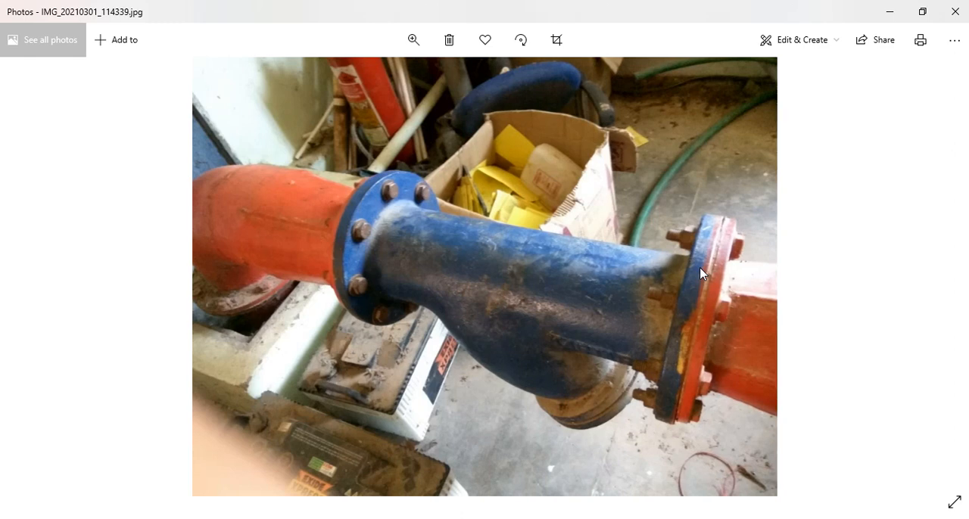
Review the pipe flange and motor-pump coupling photos, plus the manual's flange coupling drawing and 3D assembly image
key(Left)
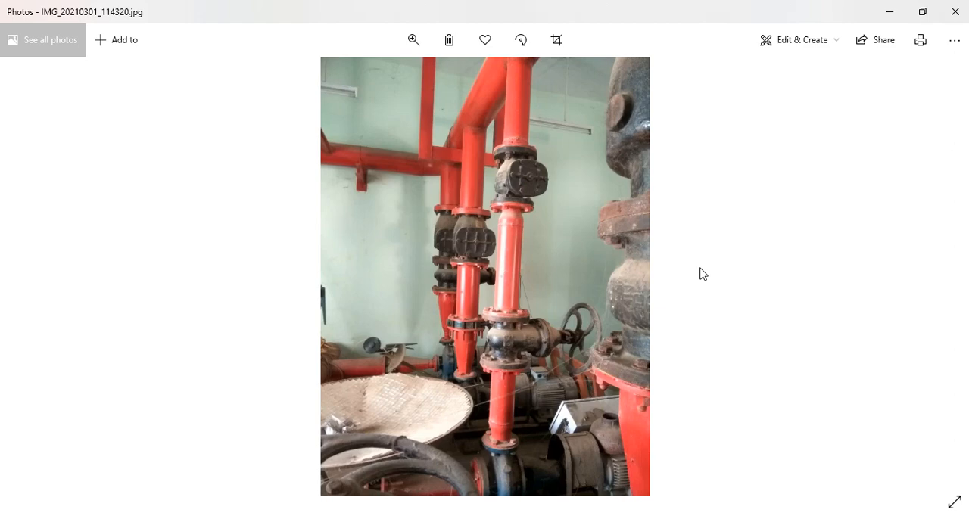
key(Right)
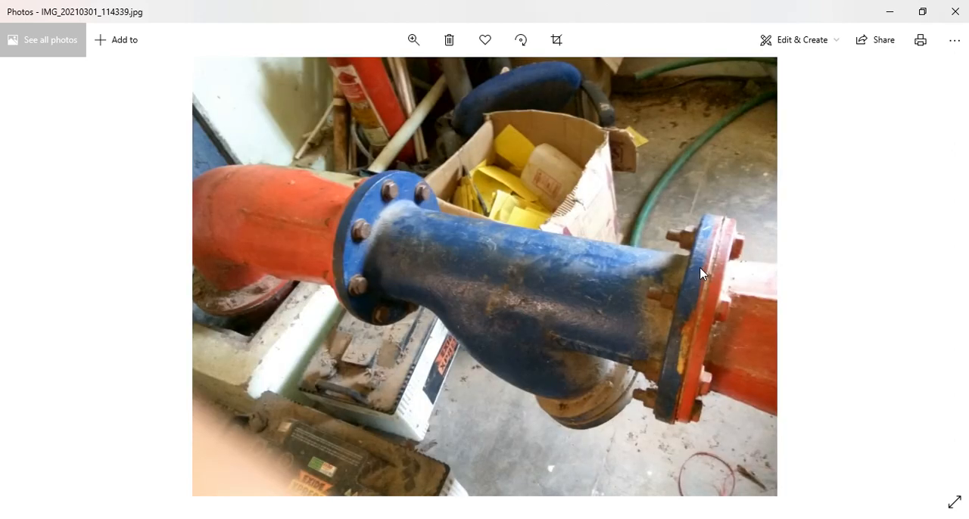
key(Right)
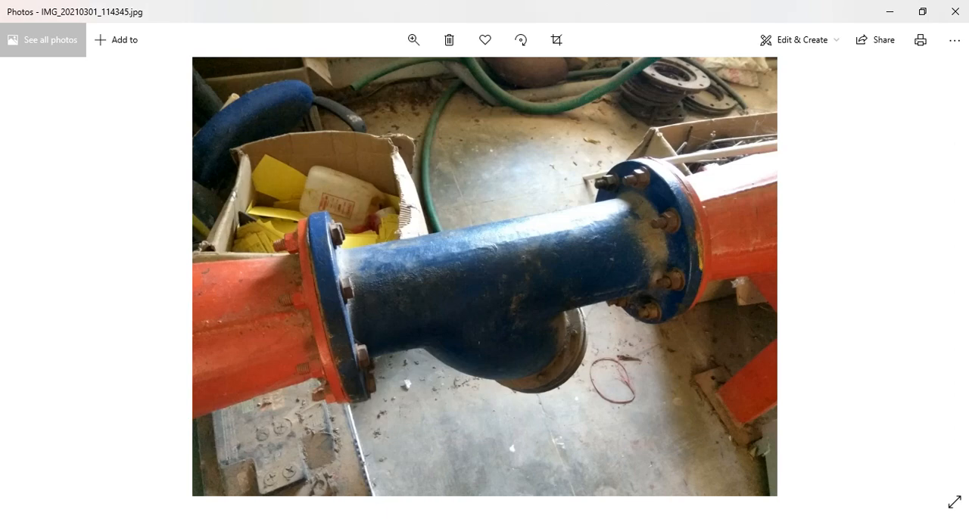
click(357, 518)
double_click(193, 189)
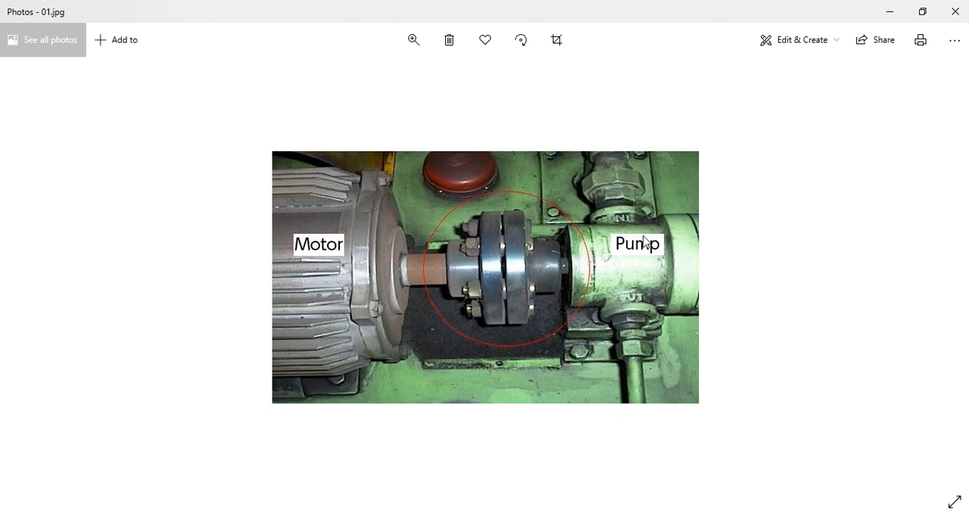
click(887, 11)
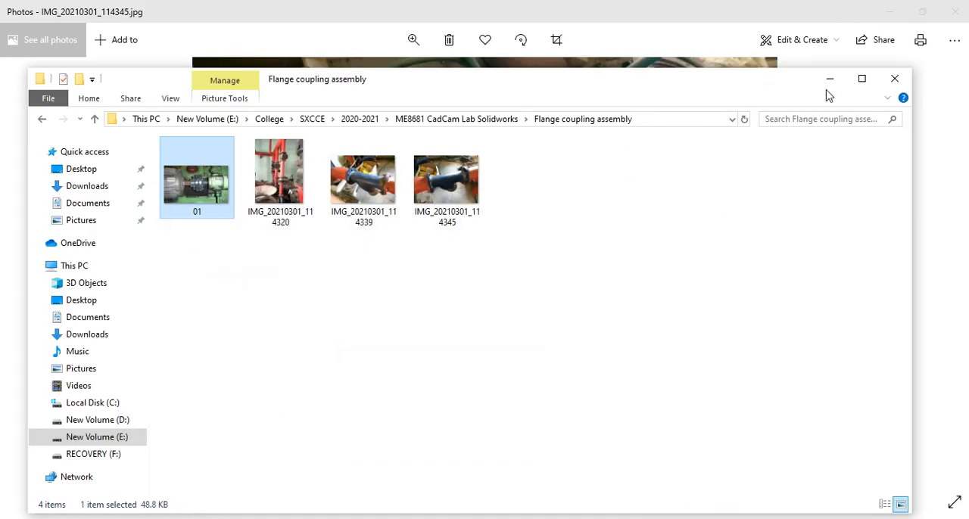
click(830, 78)
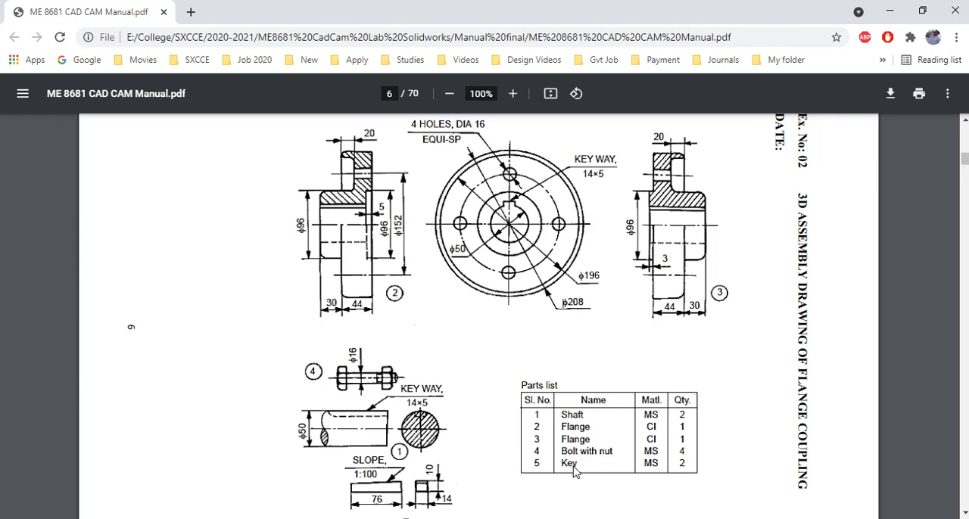
scroll(673, 367, down, 15)
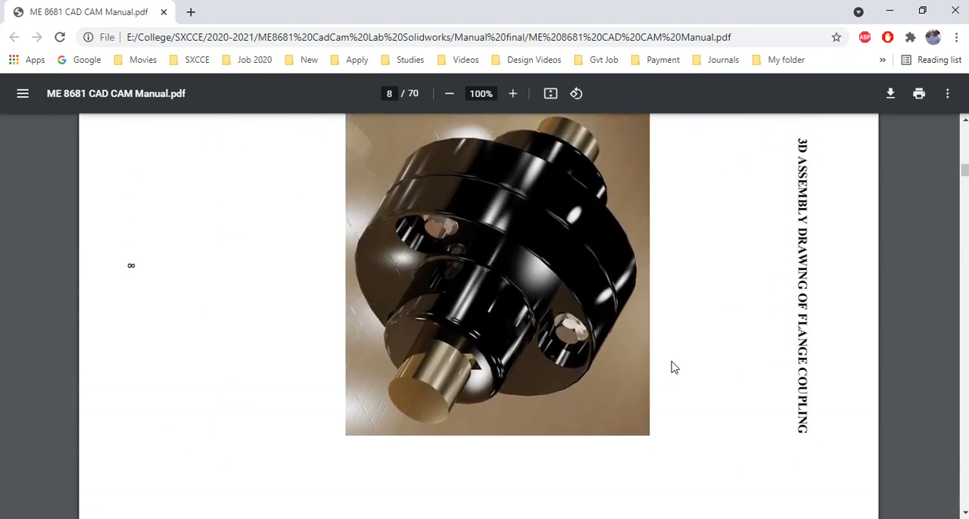
scroll(674, 367, up, 15)
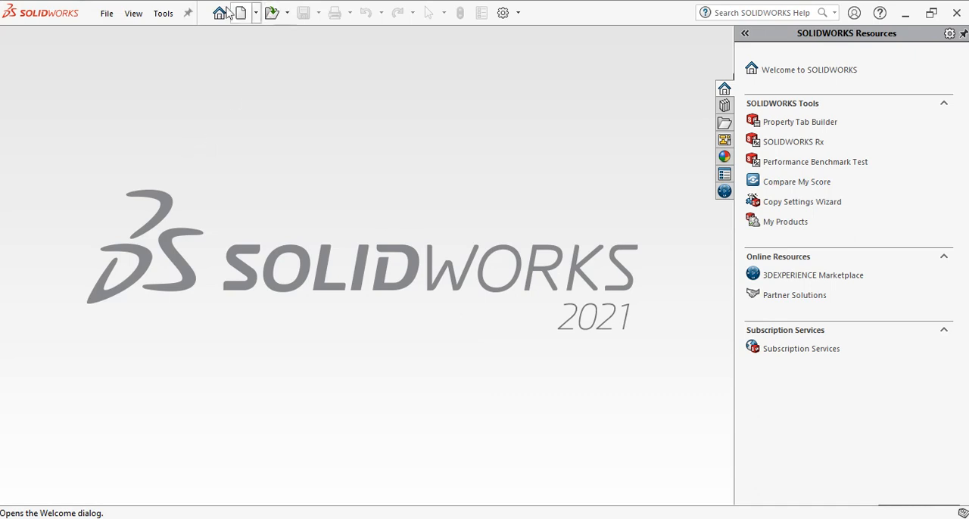
Create a new part document in SolidWorks and consult the shaft drawing in the PDF manual
click(239, 15)
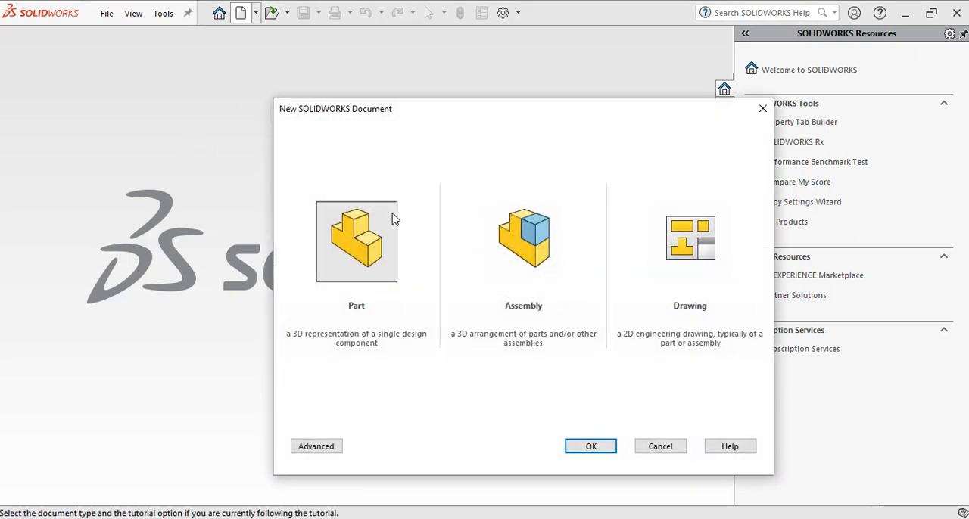
click(591, 446)
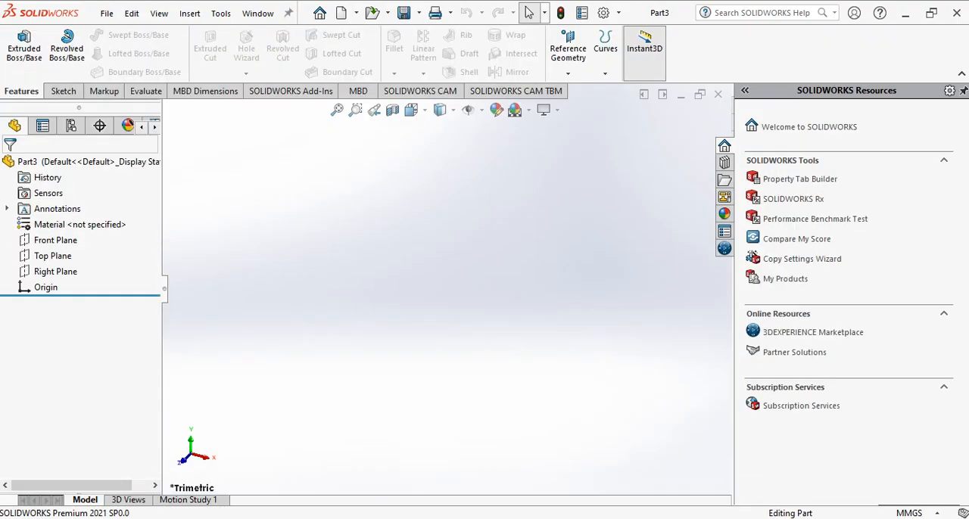
key(alt+Tab)
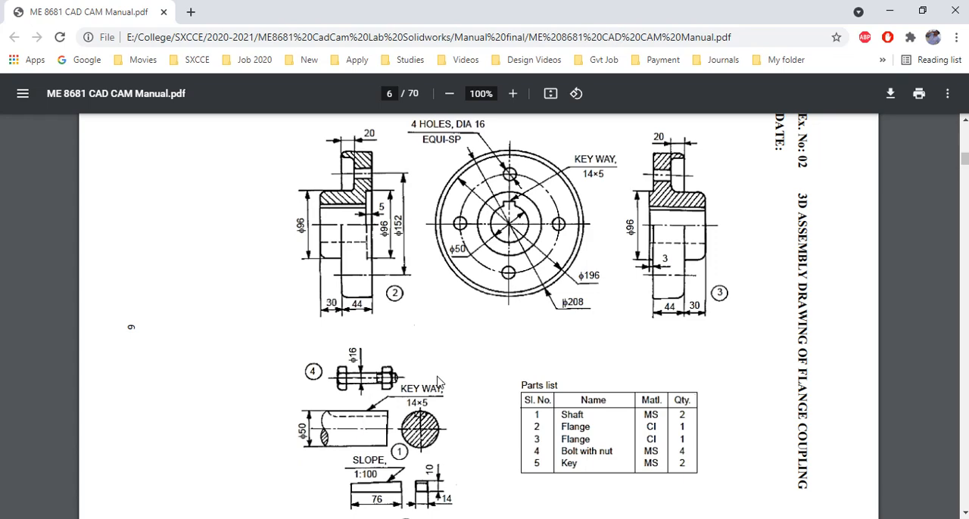
click(888, 12)
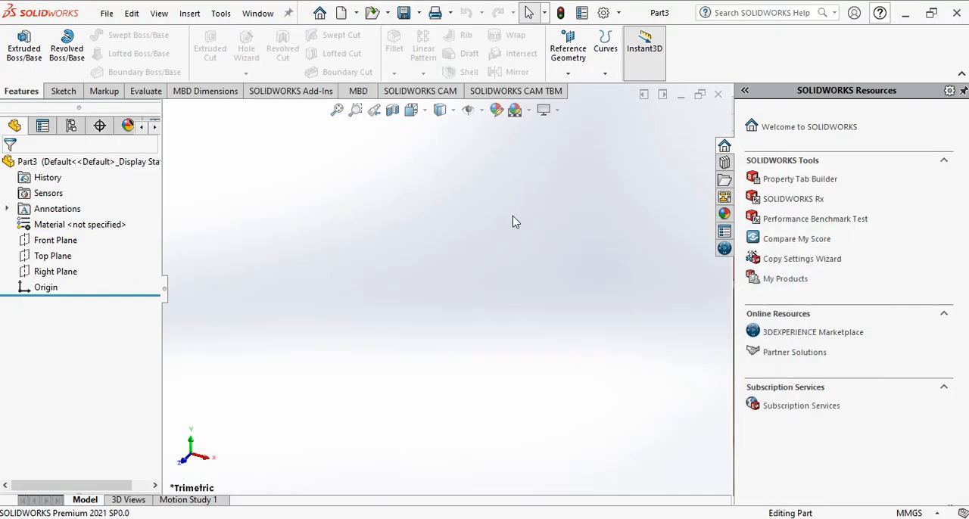
Sketch a circle of about 42 mm radius centred on the origin on the Front Plane
click(64, 91)
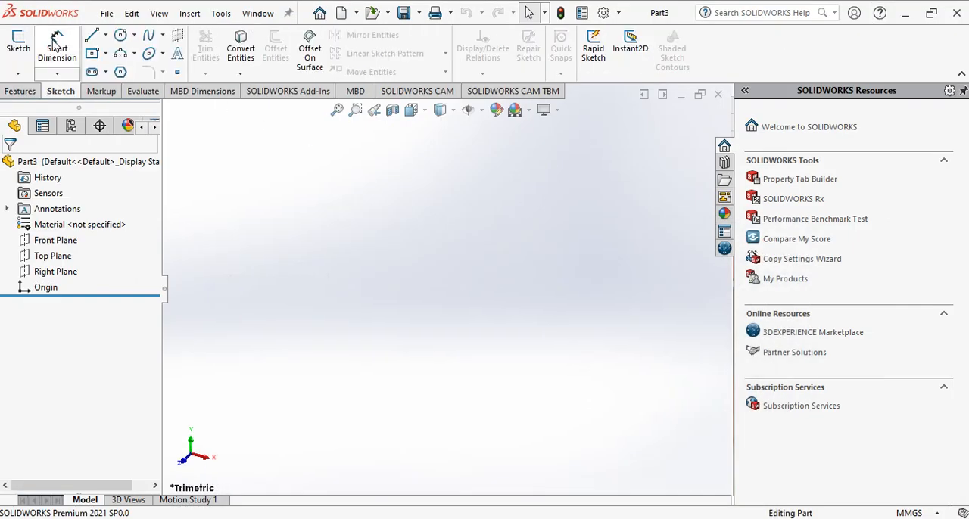
click(18, 44)
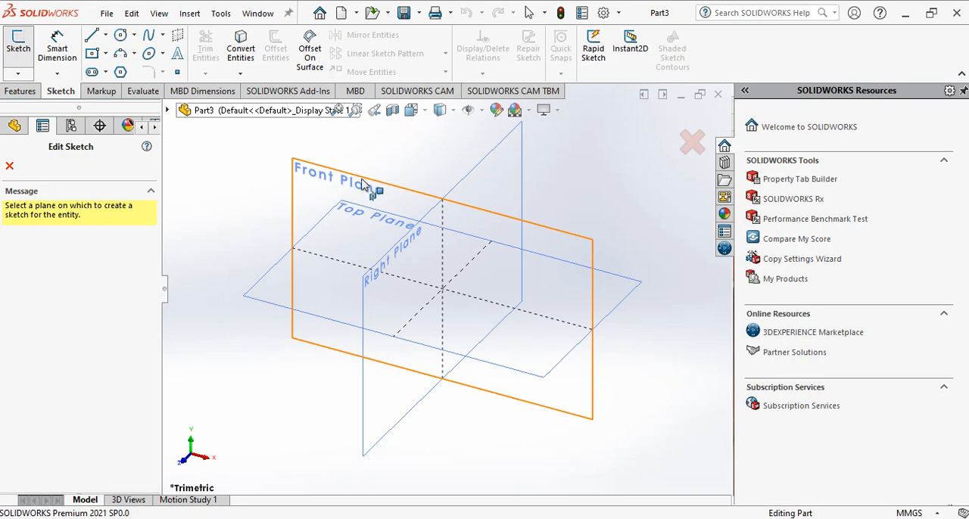
click(377, 184)
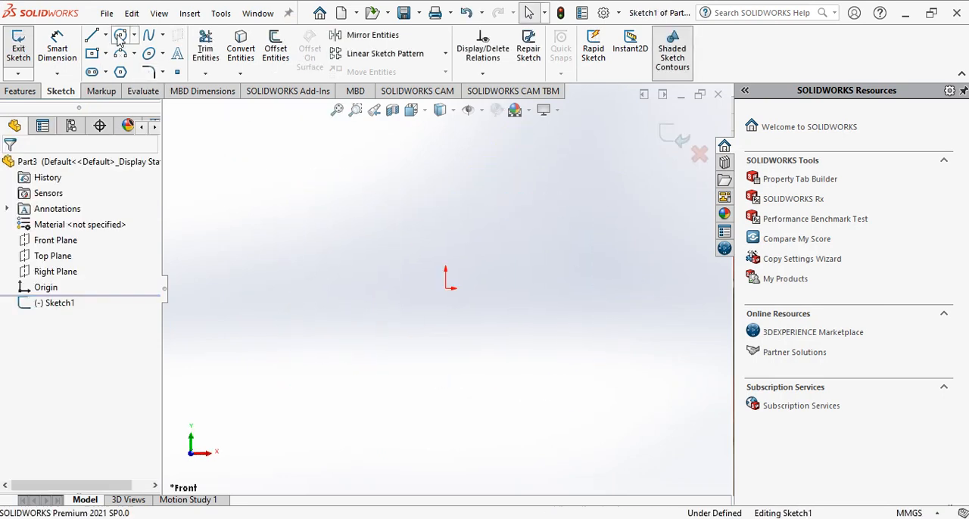
click(120, 36)
click(445, 288)
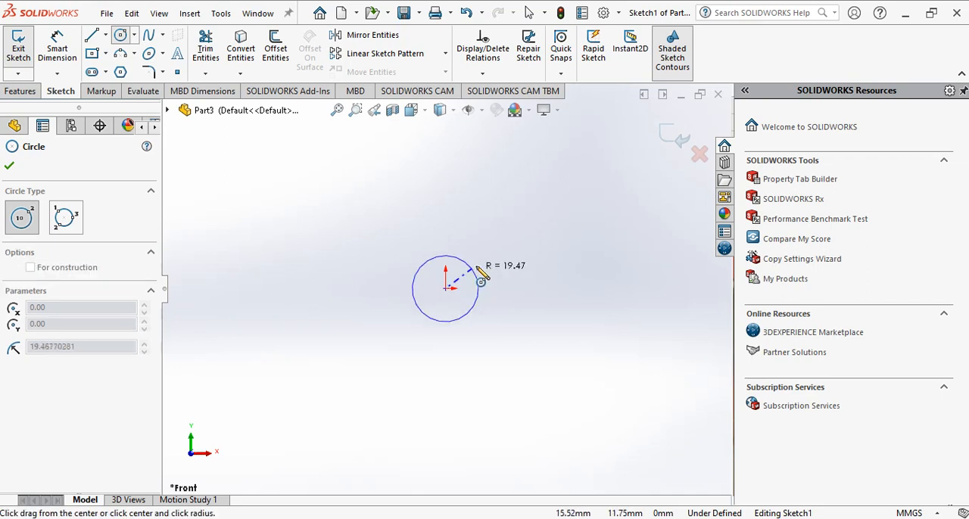
click(501, 245)
scroll(53, 397, down, 2)
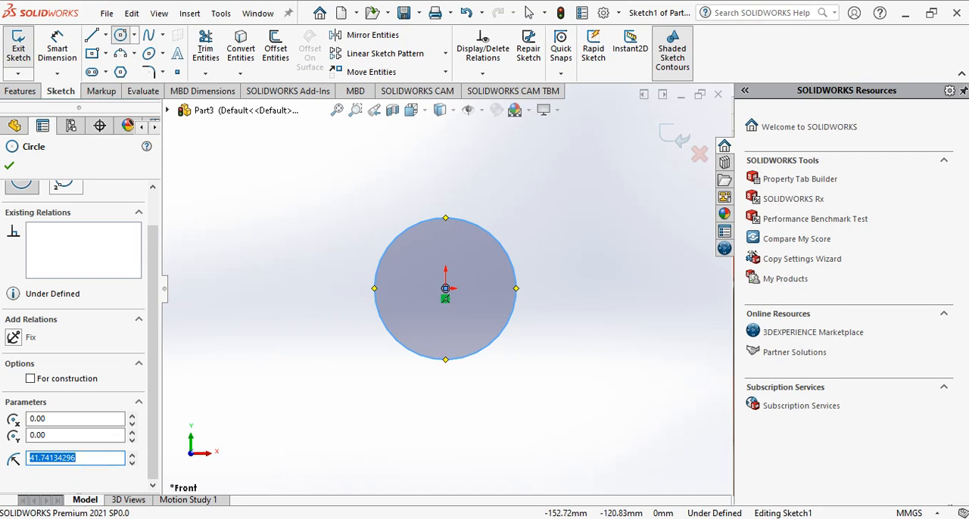
Check the shaft diameter in the manual, set the circle's radius to 25 mm and exit the sketch
mouse_move(400, 517)
click(366, 517)
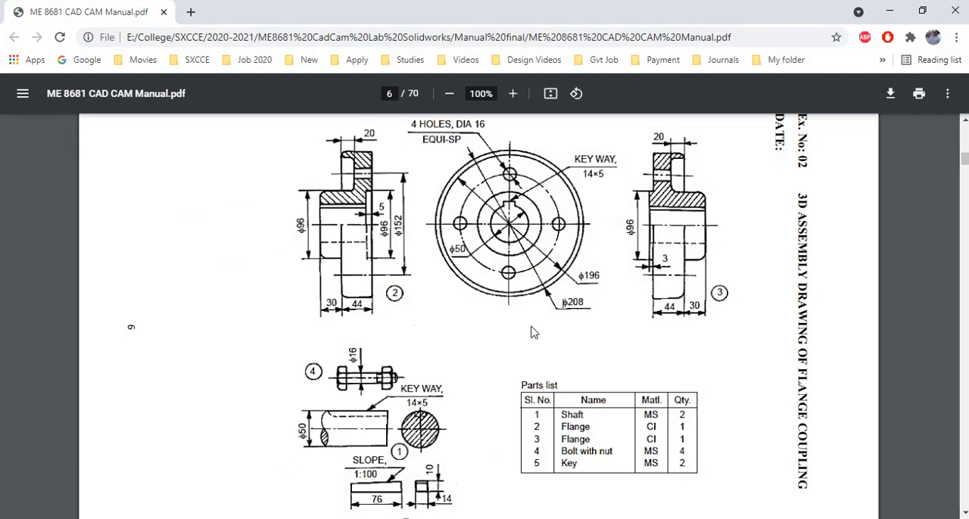
click(889, 12)
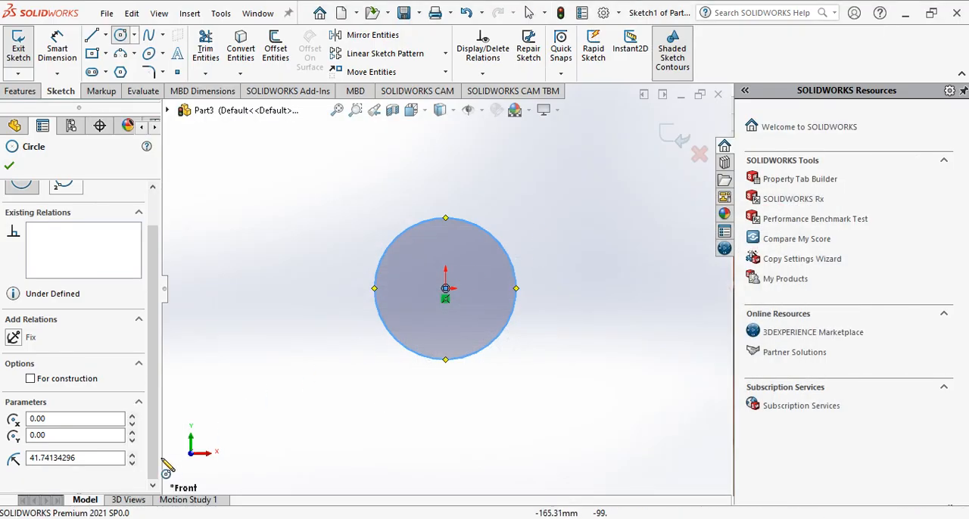
drag(106, 458, 3, 456)
text(25)
key(Return)
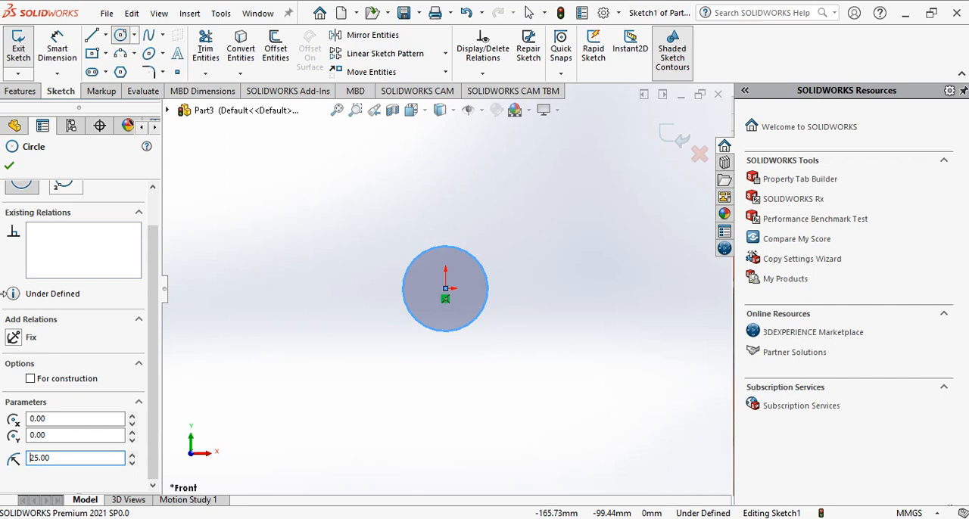
click(9, 165)
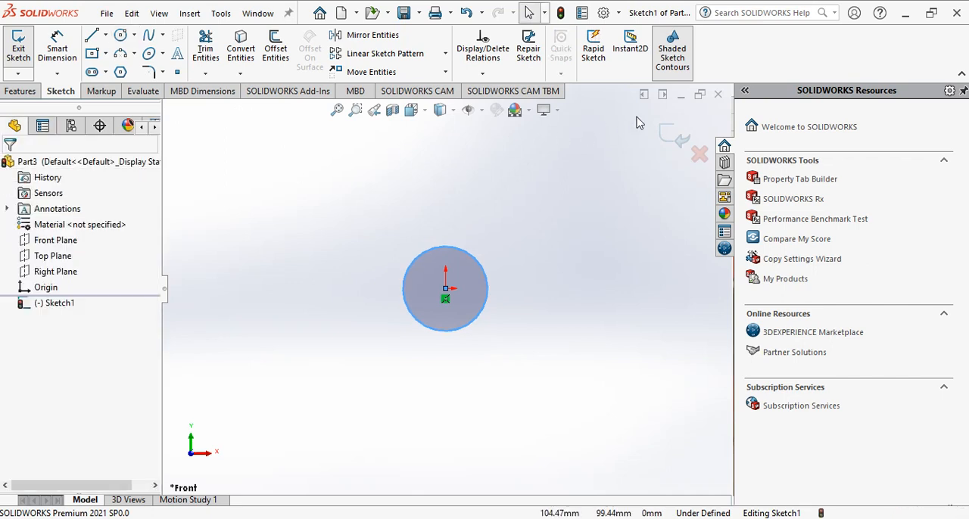
click(677, 138)
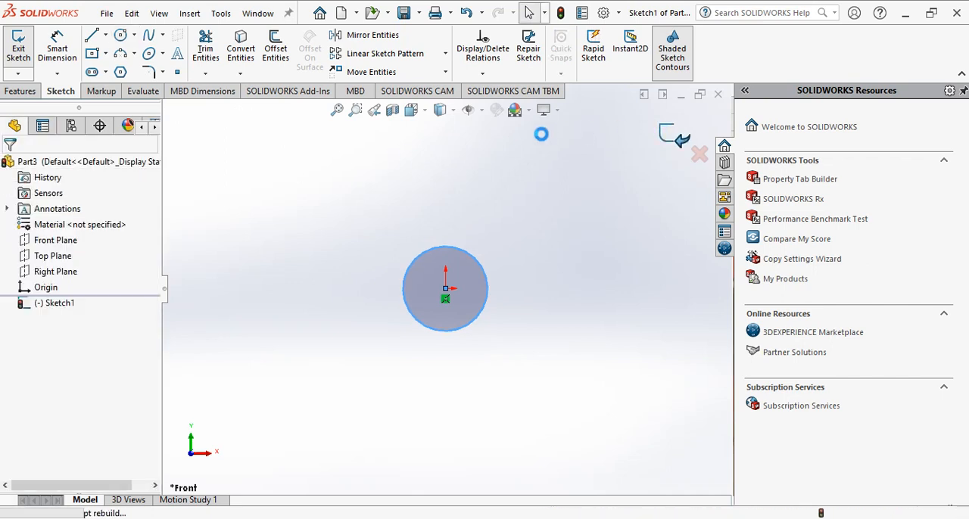
Extrude the circle 100 mm as a blind boss in the reversed direction to form the shaft
click(18, 93)
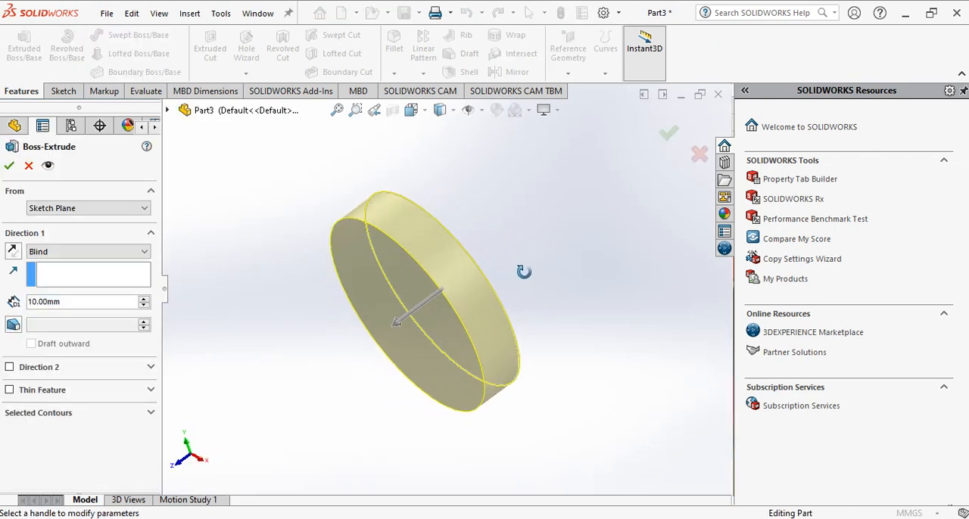
click(13, 252)
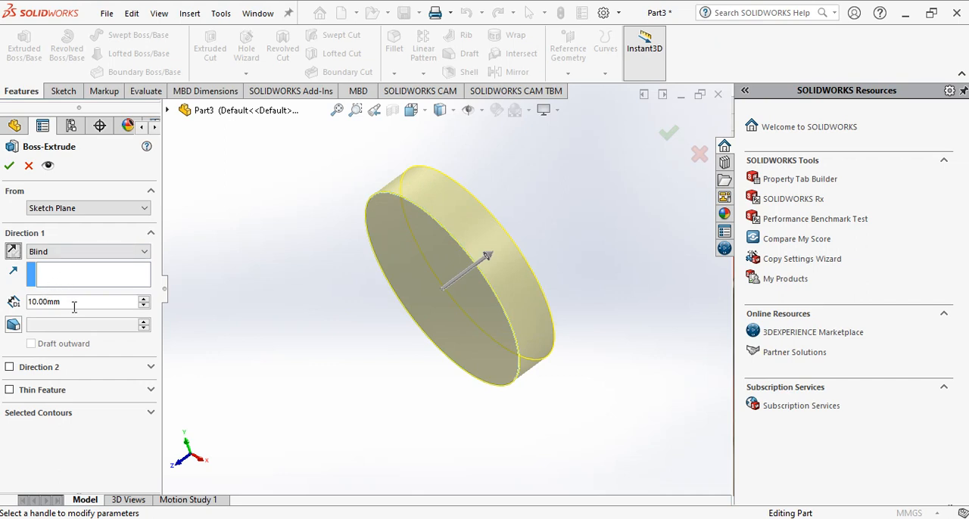
drag(73, 302, 4, 303)
text(100)
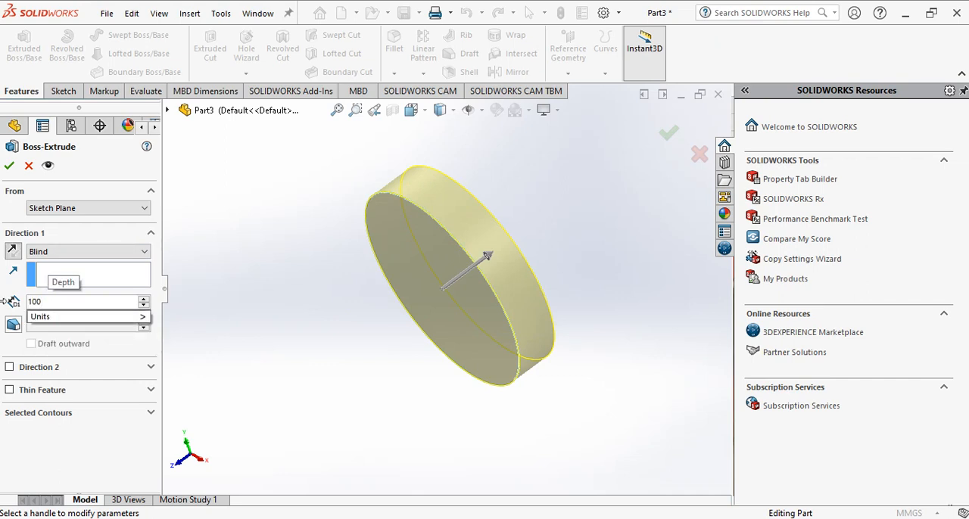
key(Return)
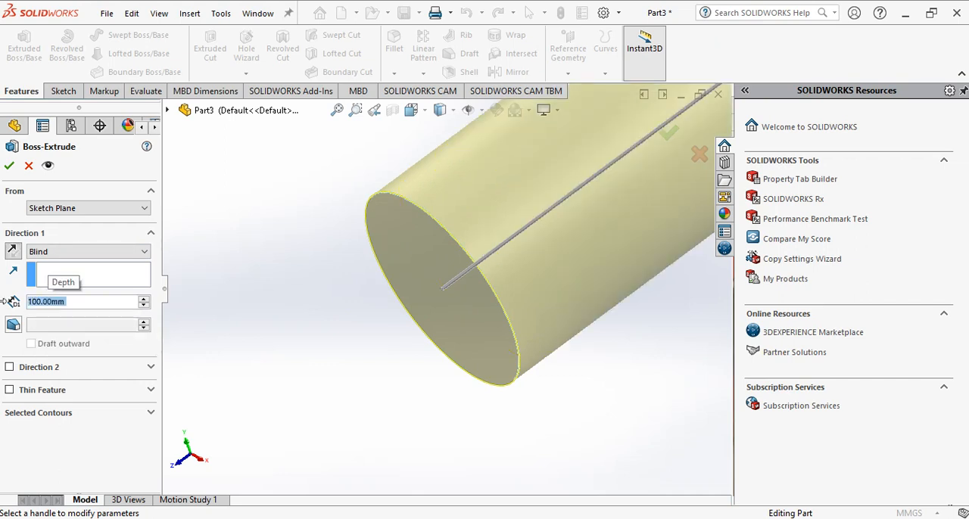
click(9, 165)
Consult the manual's shaft drawing and open a new sketch on the shaft's front circular end face
click(357, 445)
scroll(356, 444, up, 5)
middle_drag(358, 445, 474, 362)
scroll(519, 119, down, 2)
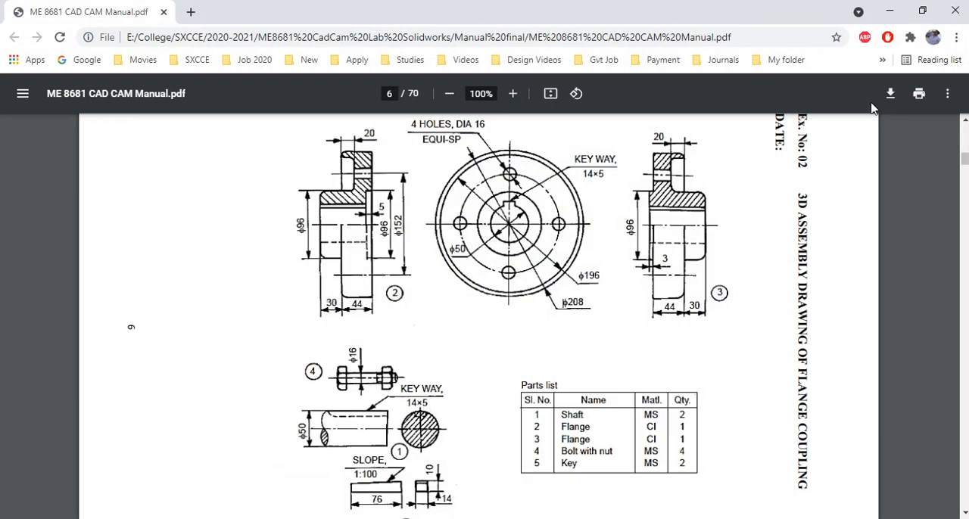
click(889, 12)
click(65, 91)
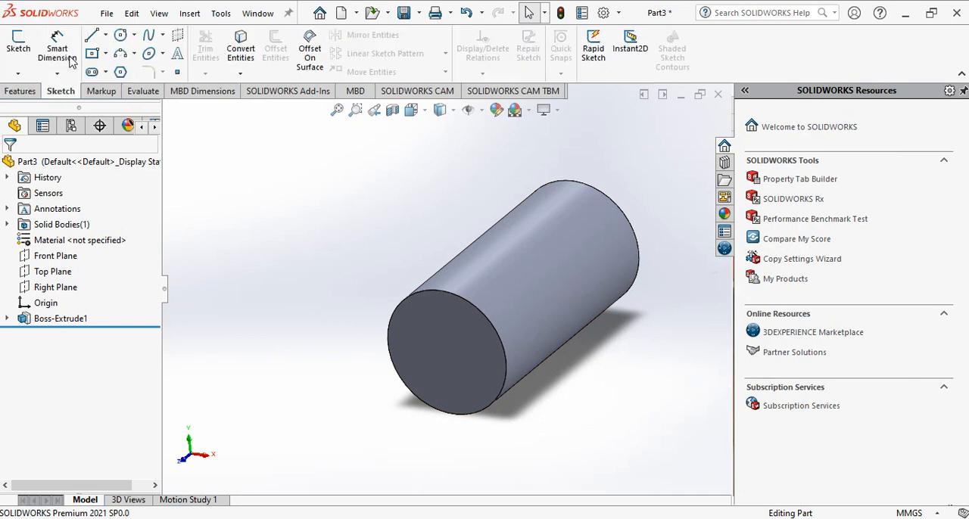
click(19, 45)
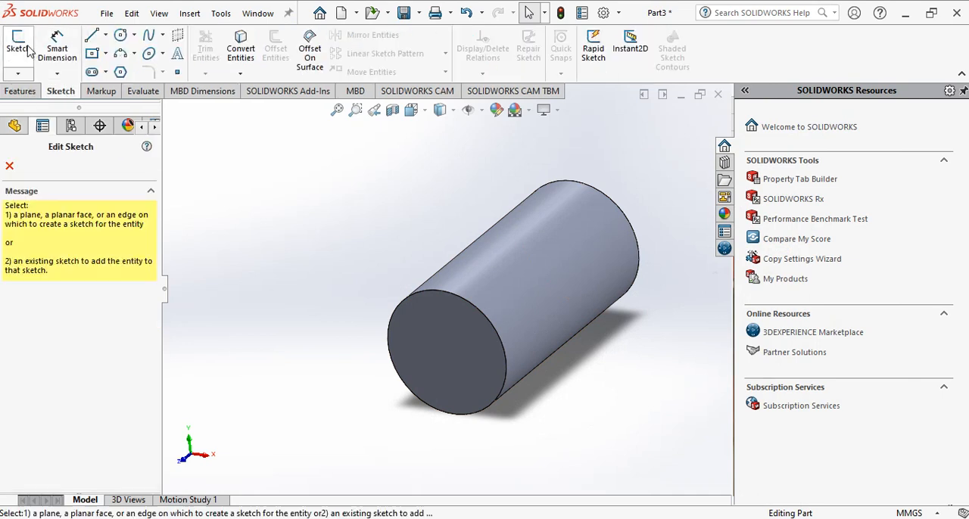
click(438, 347)
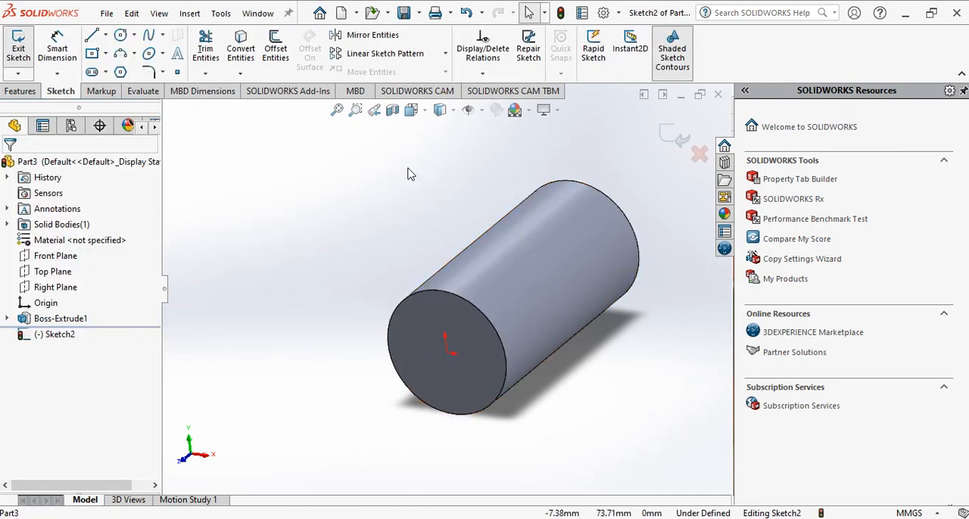
key(space)
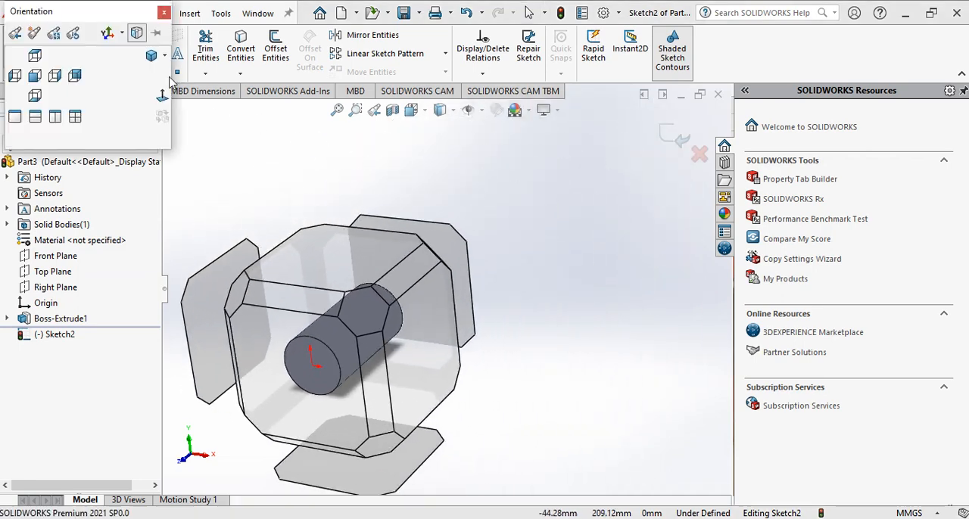
click(161, 96)
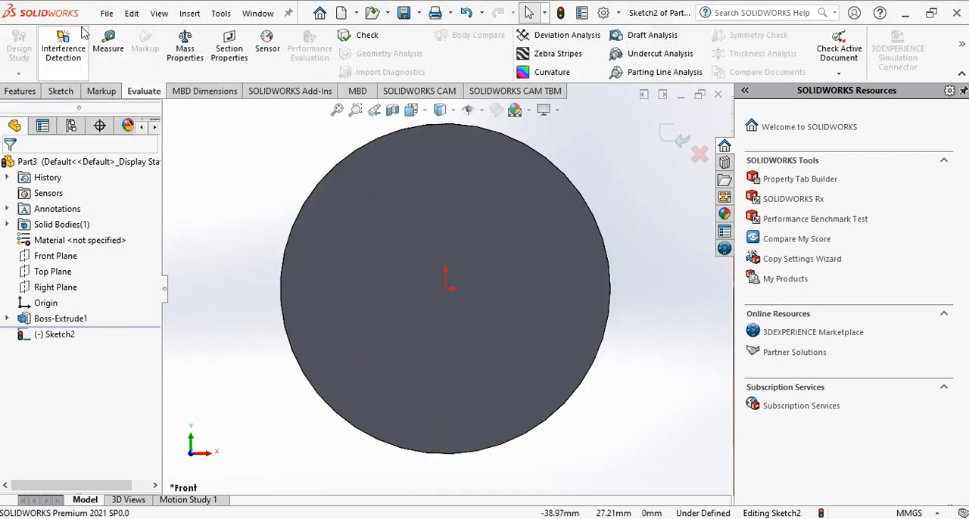
Sketch a center rectangle about 15 mm wide and 13.5 mm high, centred on the topmost point of the shaft's circular edge
click(61, 91)
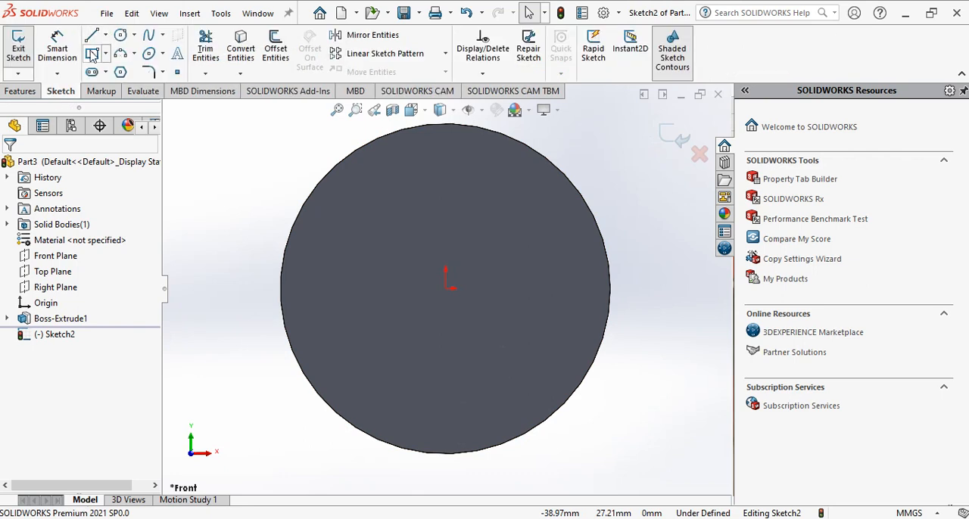
click(92, 54)
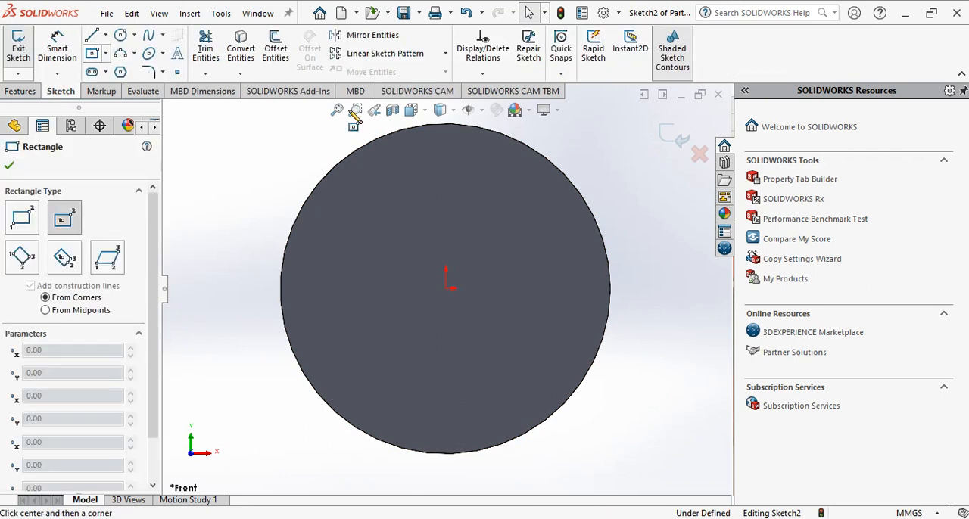
click(446, 124)
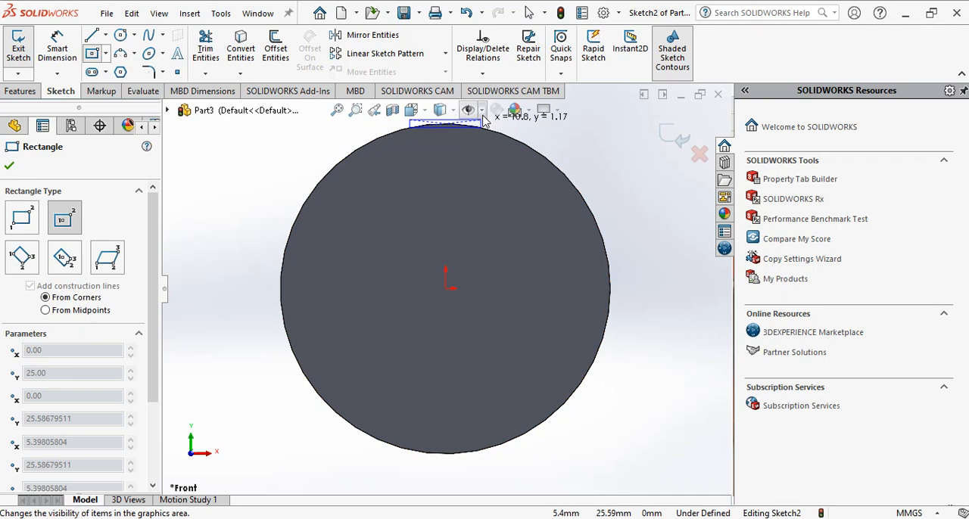
scroll(470, 227, down, 3)
scroll(471, 227, up, 4)
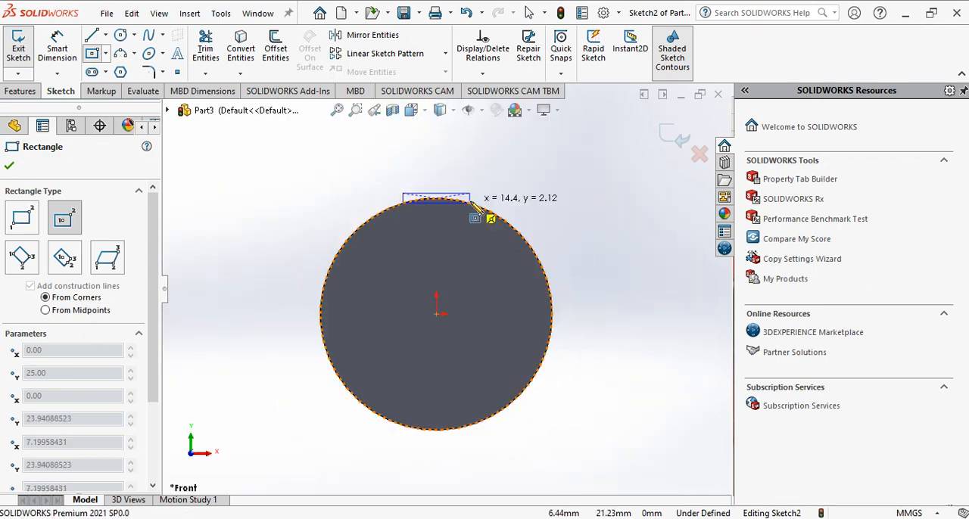
click(472, 166)
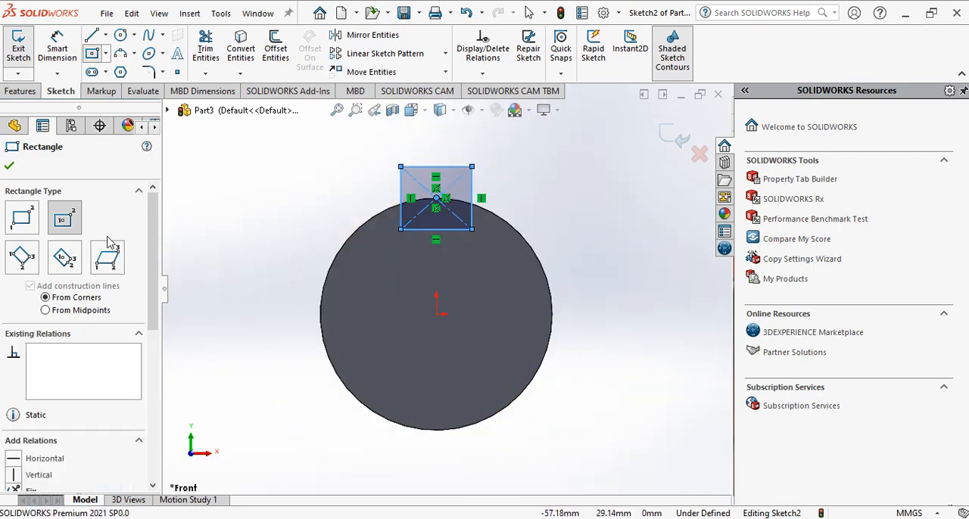
click(9, 165)
Dimension the keyway rectangle to 14 mm wide and 10 mm high
click(57, 47)
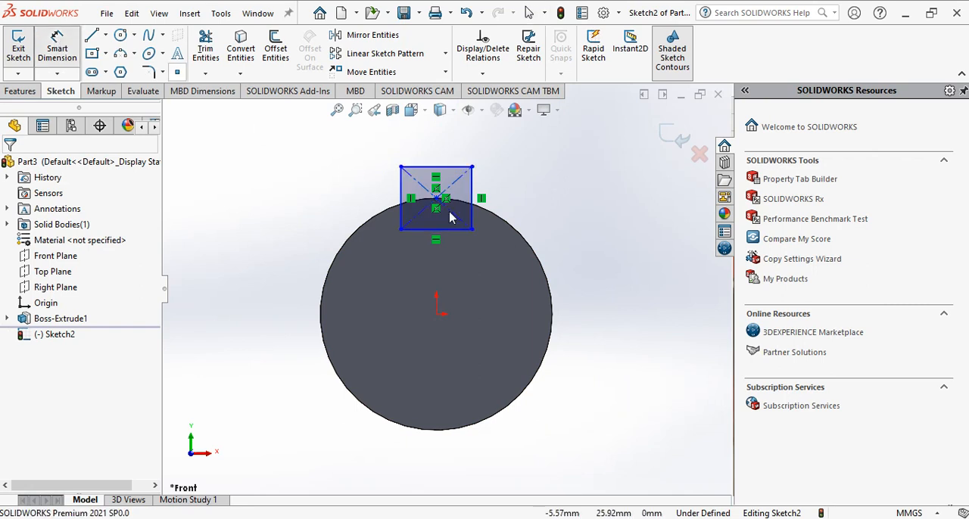
click(443, 166)
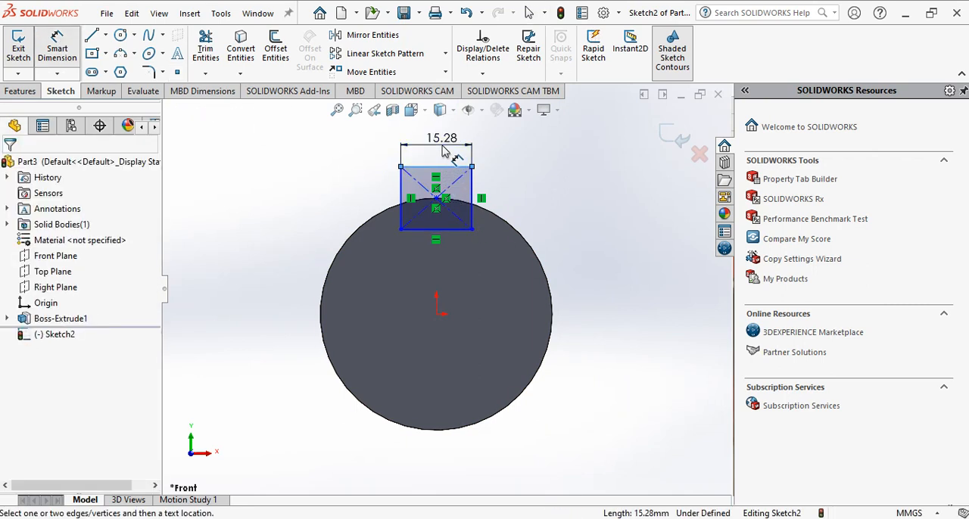
click(444, 151)
text(14)
key(Return)
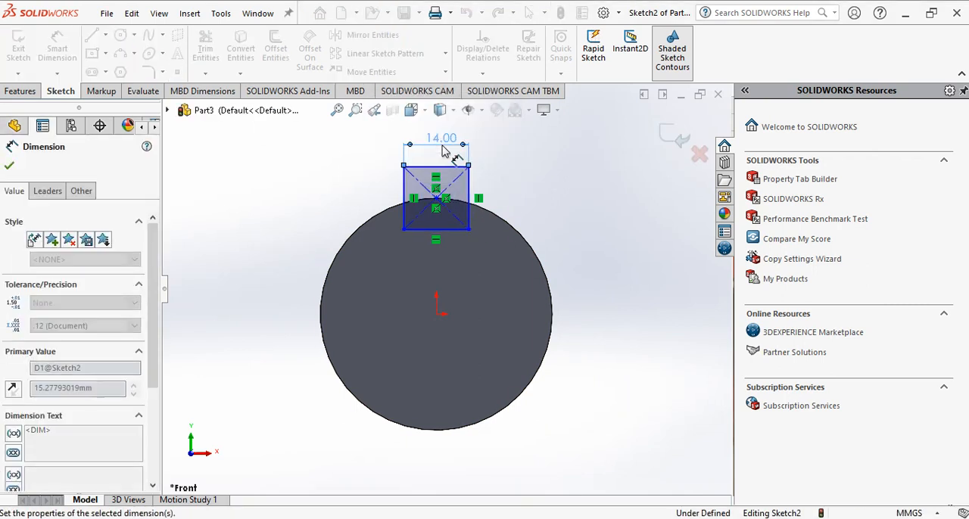
click(469, 194)
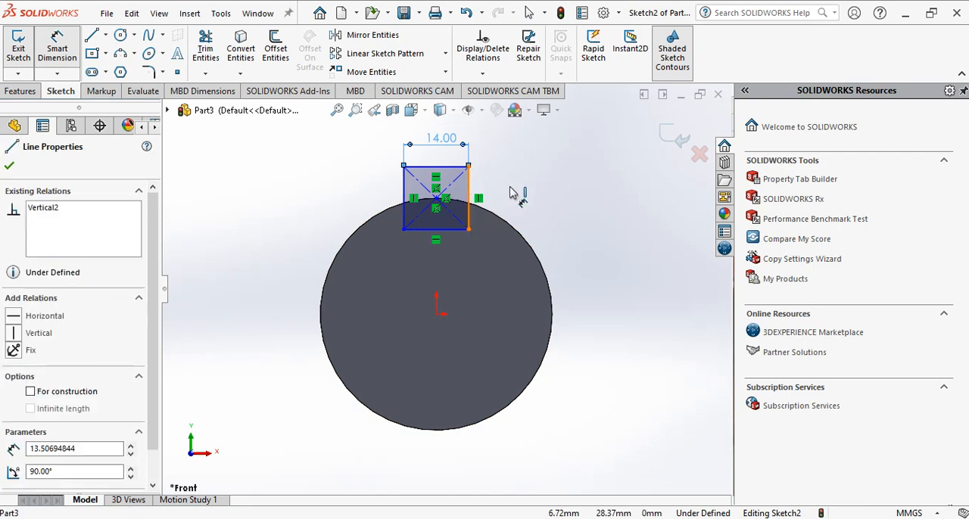
click(517, 195)
text(10)
key(Return)
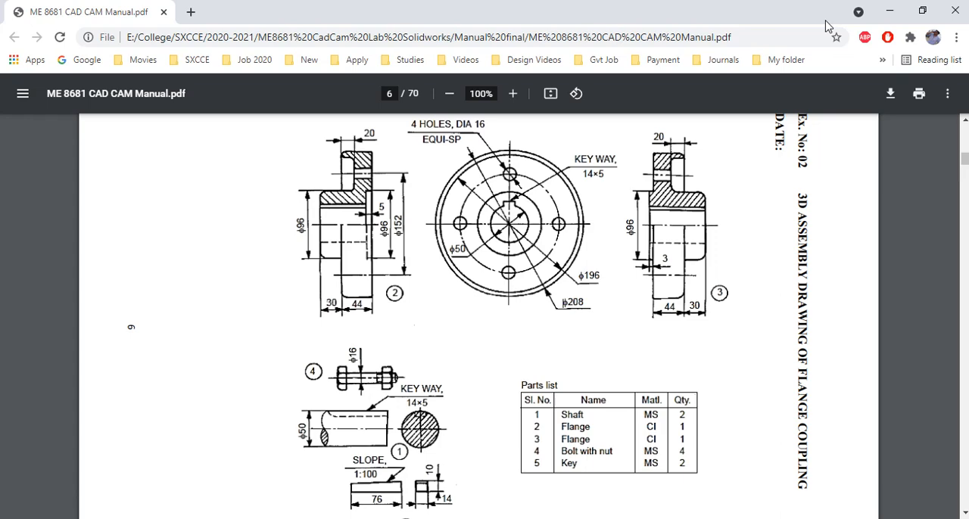
Check the keyway size in the manual, finish dimensioning and exit the keyway sketch
click(889, 11)
middle_drag(552, 287, 523, 291)
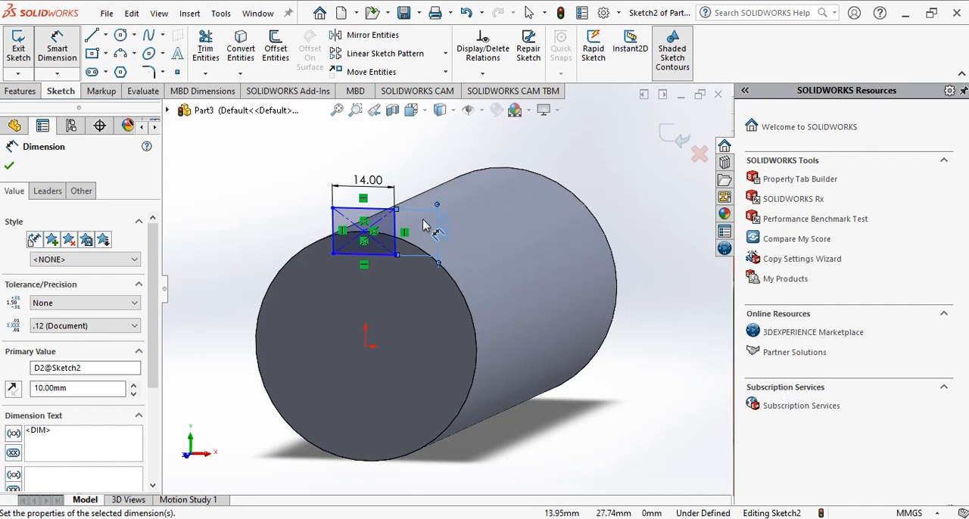
middle_drag(546, 195, 501, 226)
click(12, 170)
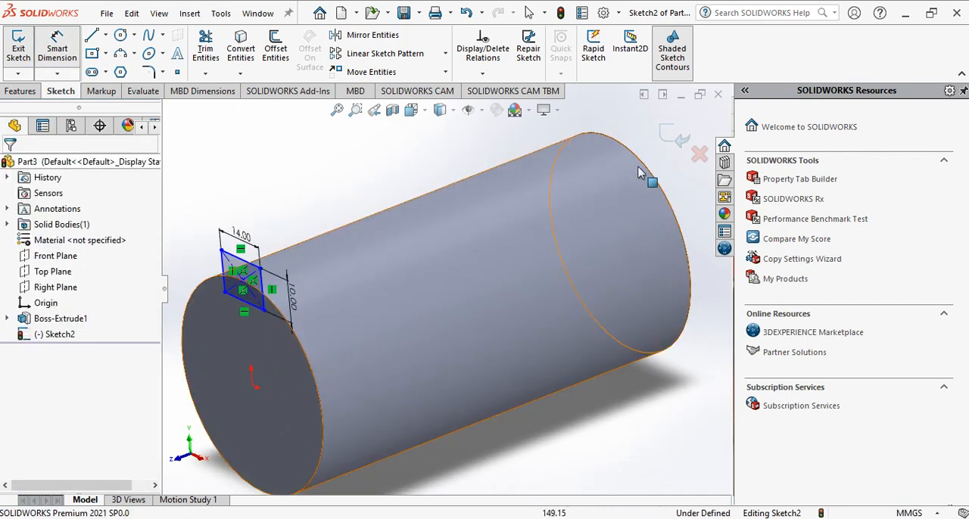
click(674, 137)
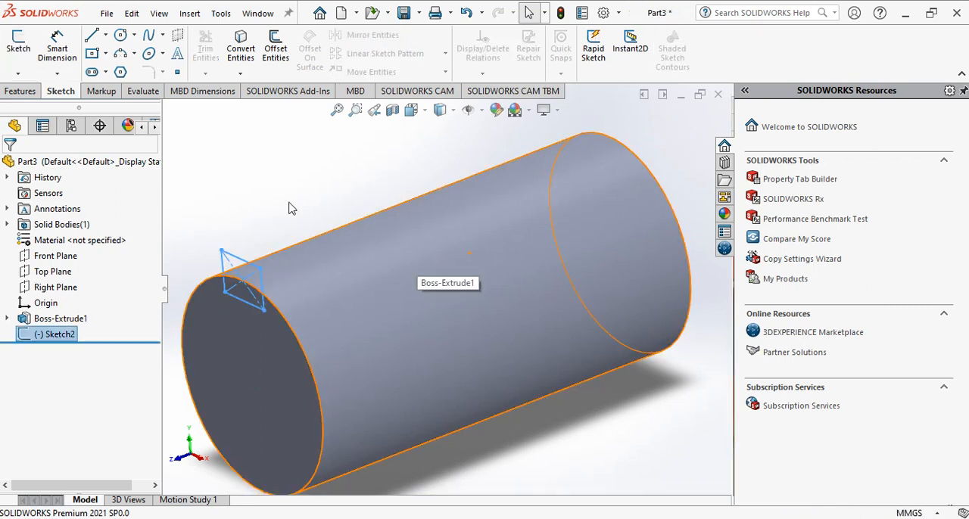
Cut the keyway into the shaft by extruding the rectangle sketch as a blind cut 74 mm deep
click(18, 91)
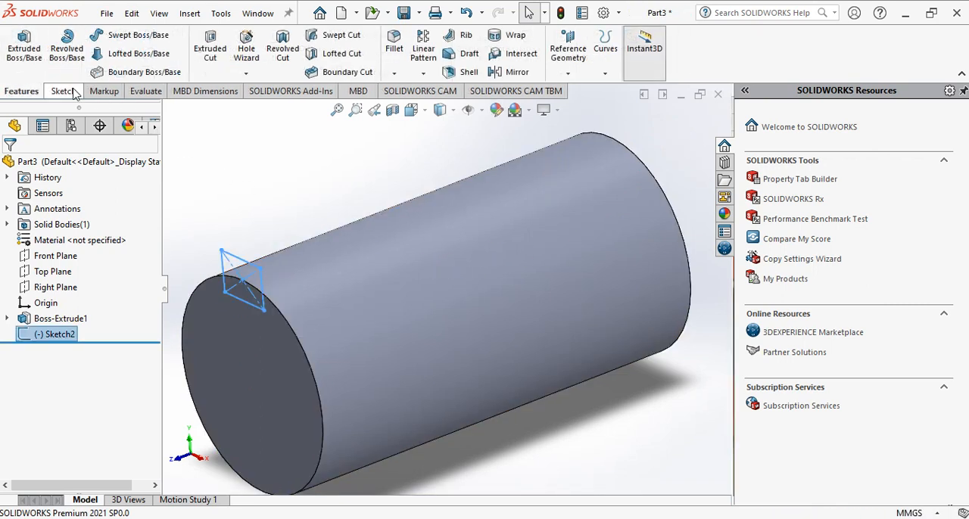
click(212, 53)
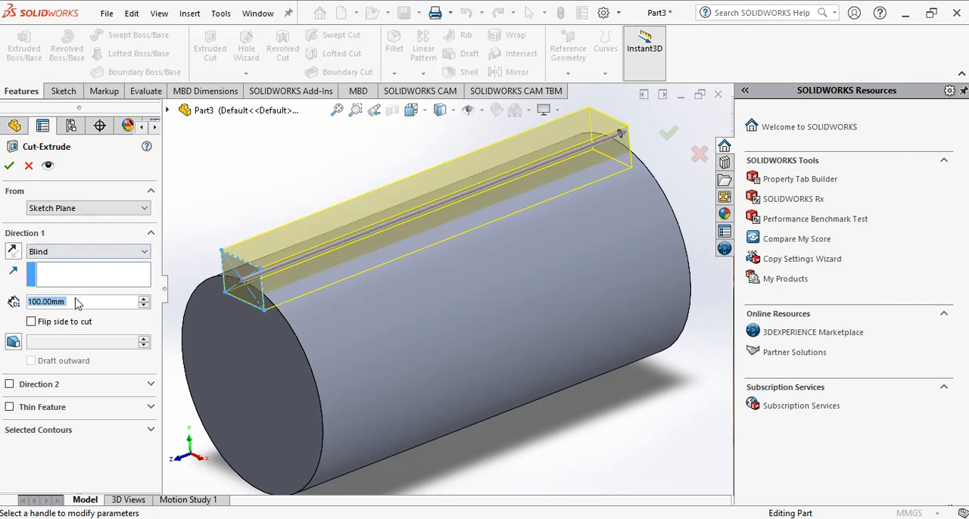
click(82, 302)
text(74)
key(Return)
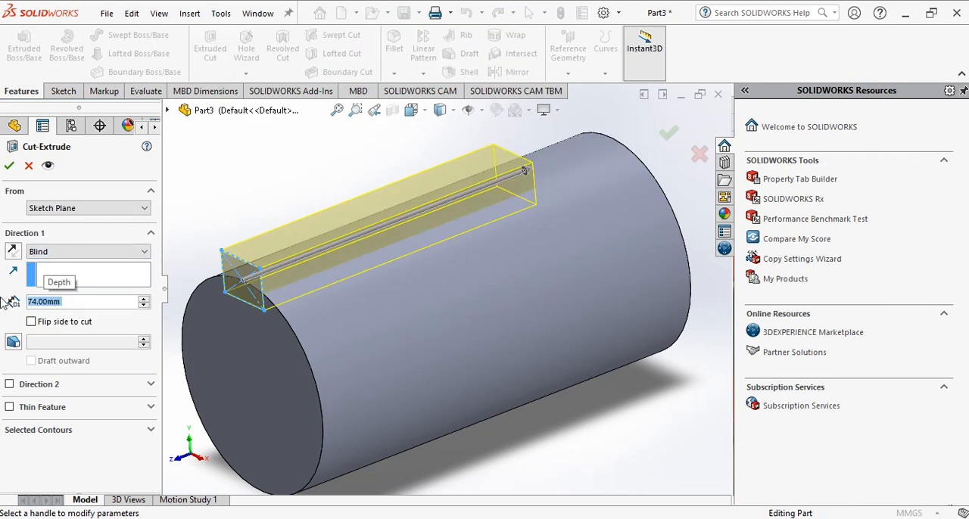
click(8, 166)
Compare the keyway with the flange coupling drawing in the manual and check the part's unit system
key(alt+Tab)
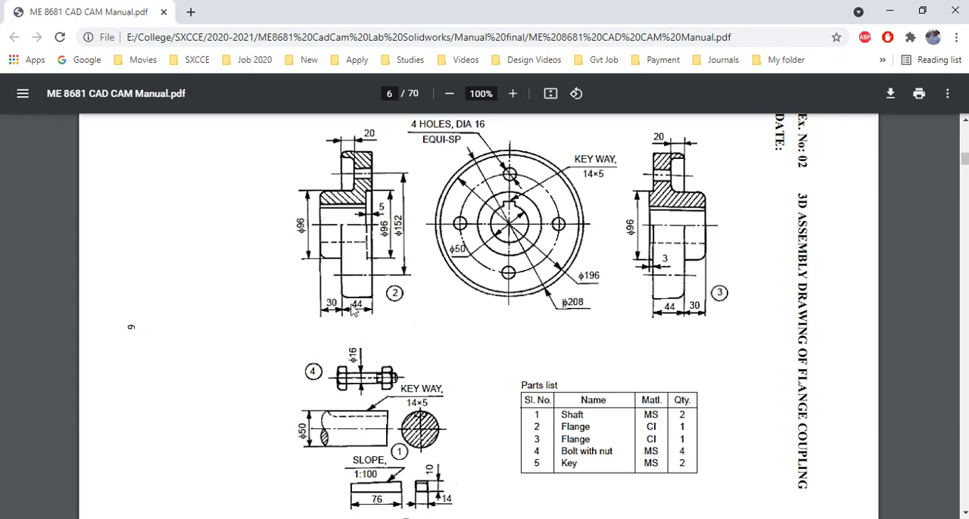
click(889, 11)
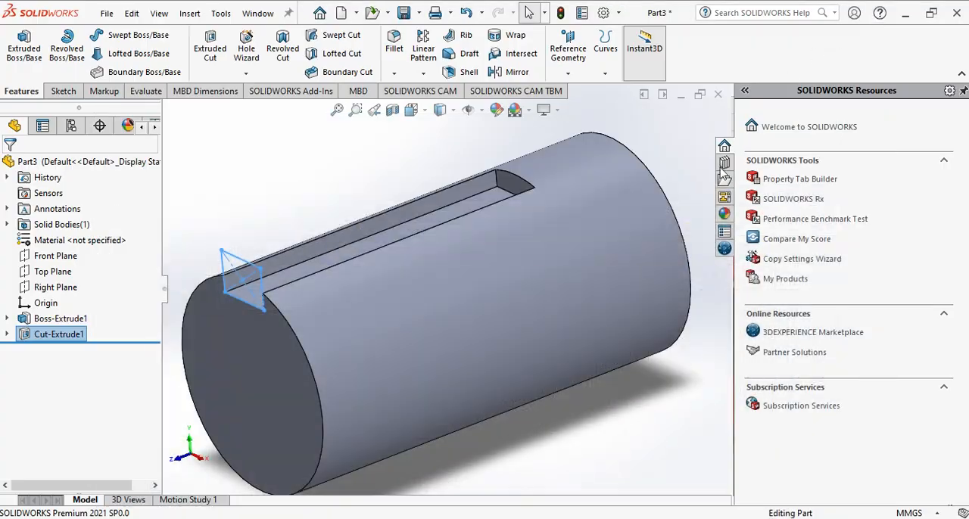
scroll(559, 435, down, 2)
scroll(560, 432, up, 4)
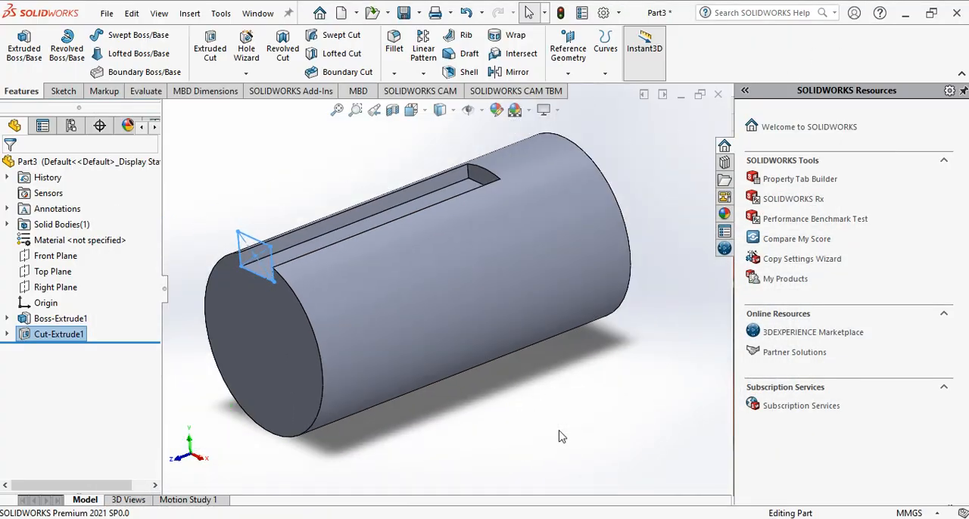
click(330, 183)
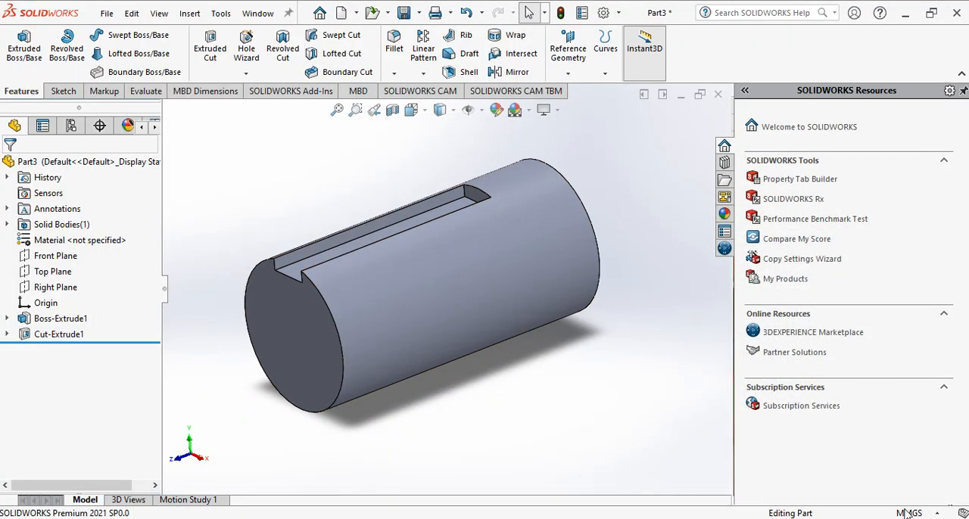
click(934, 514)
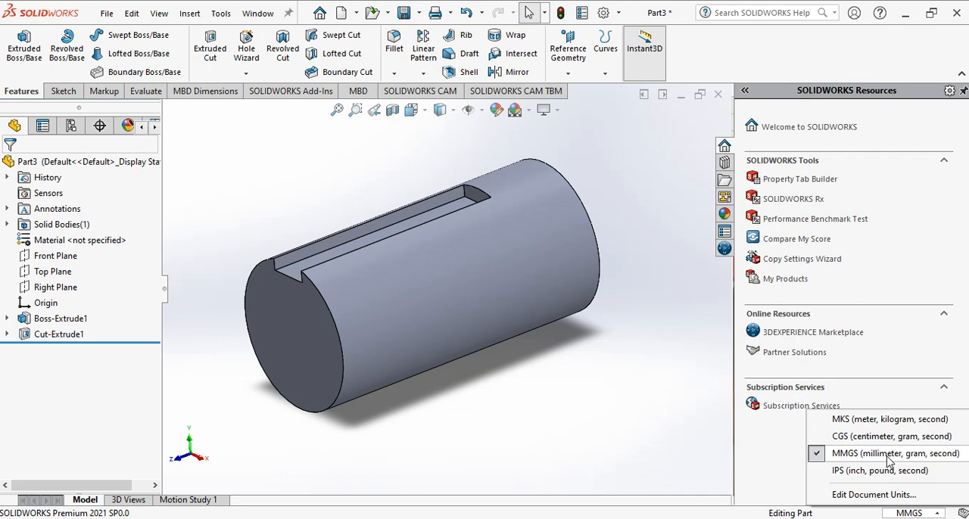
click(938, 514)
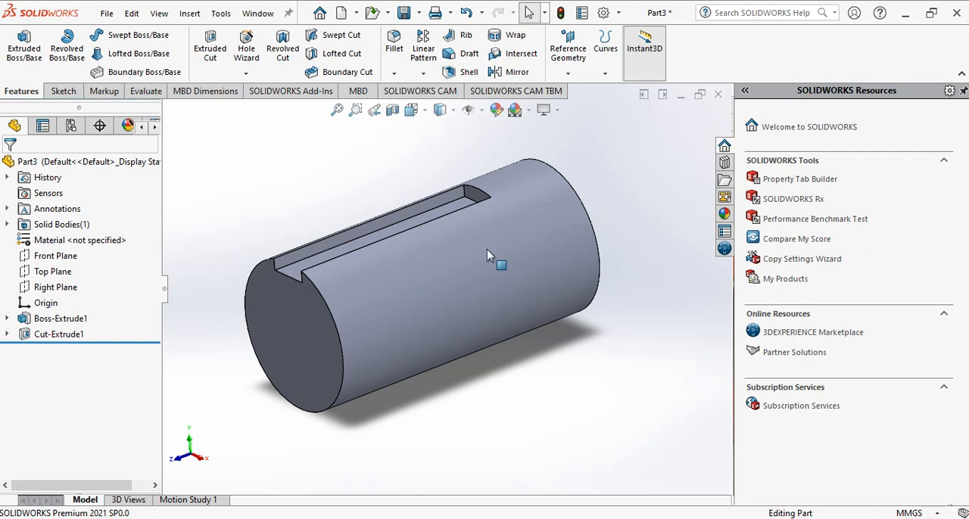
Start saving the shaft part in the Flange coupling assembly folder
click(105, 15)
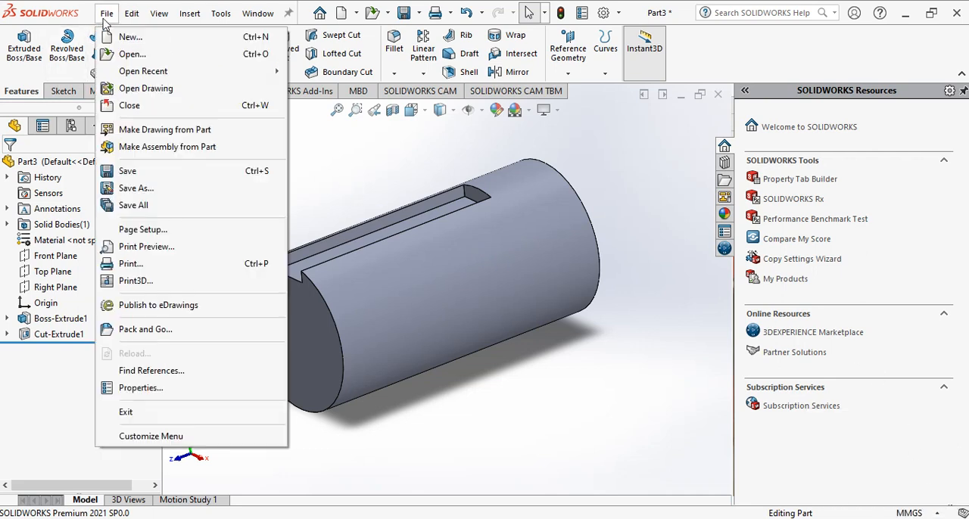
click(127, 171)
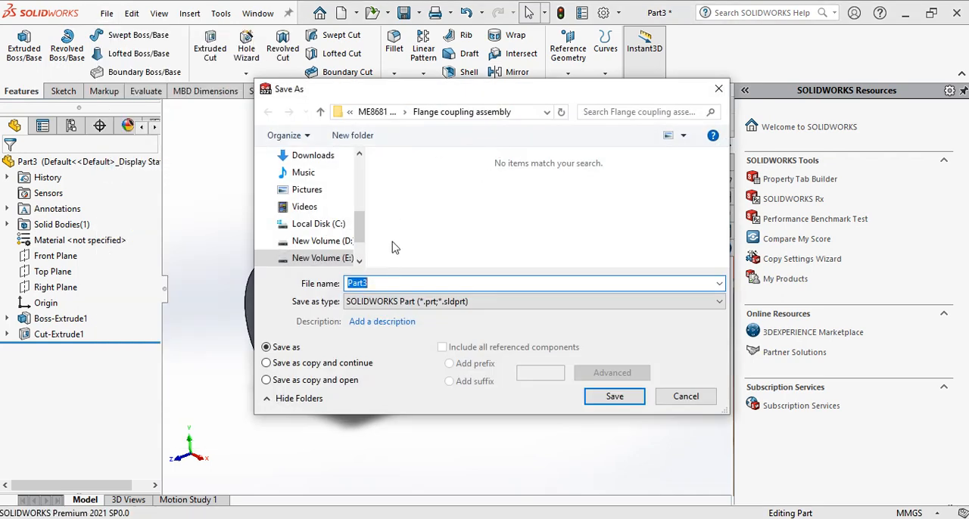